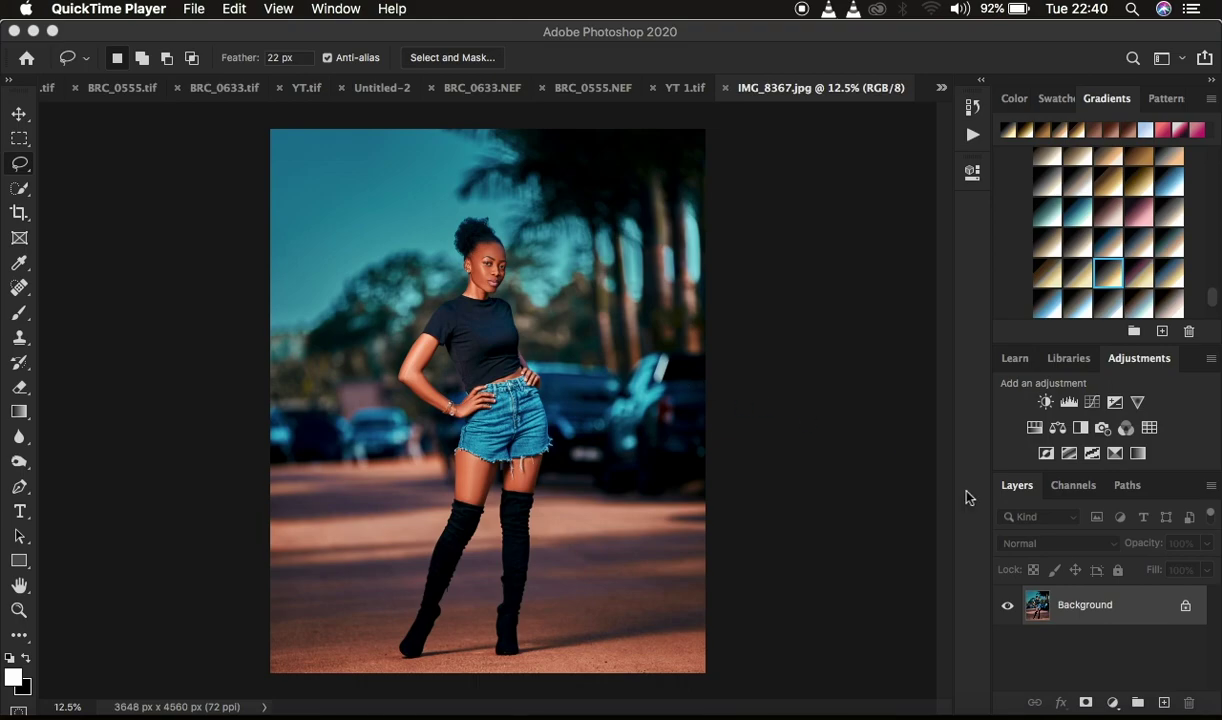
Add a Black & White adjustment layer, then delete it
{"action": "left_click", "coordinate": [1113, 703]}
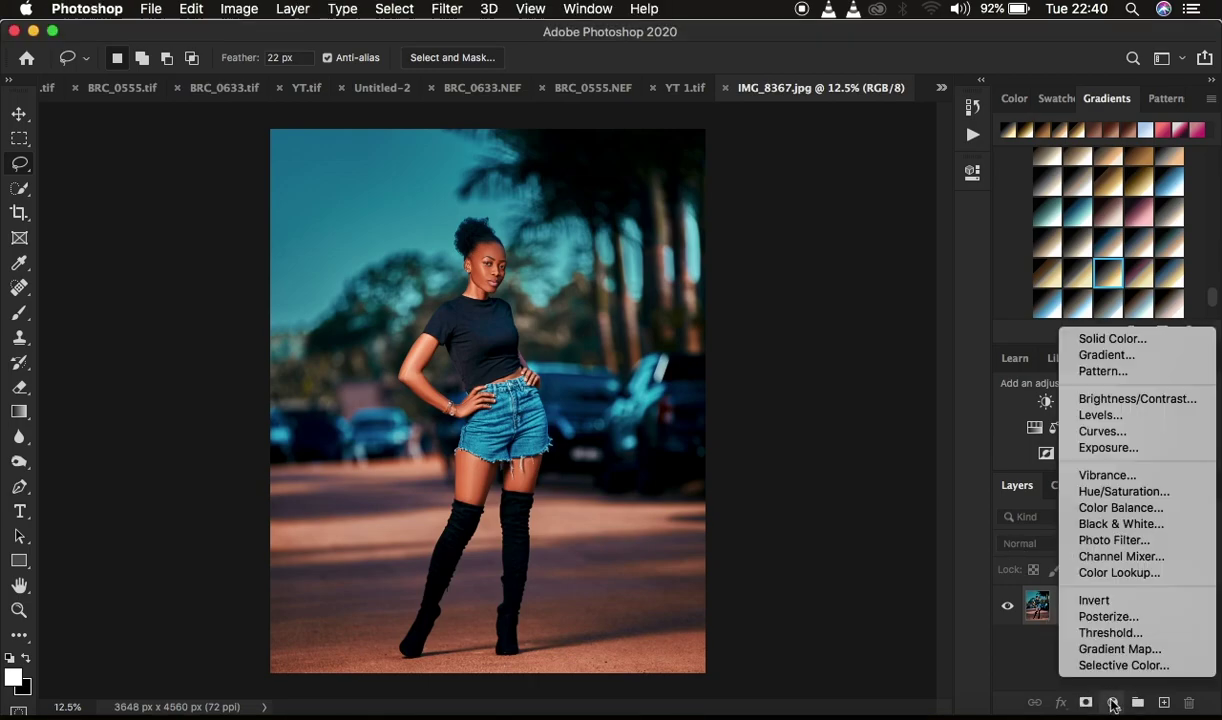
{"action": "left_click", "coordinate": [1116, 527]}
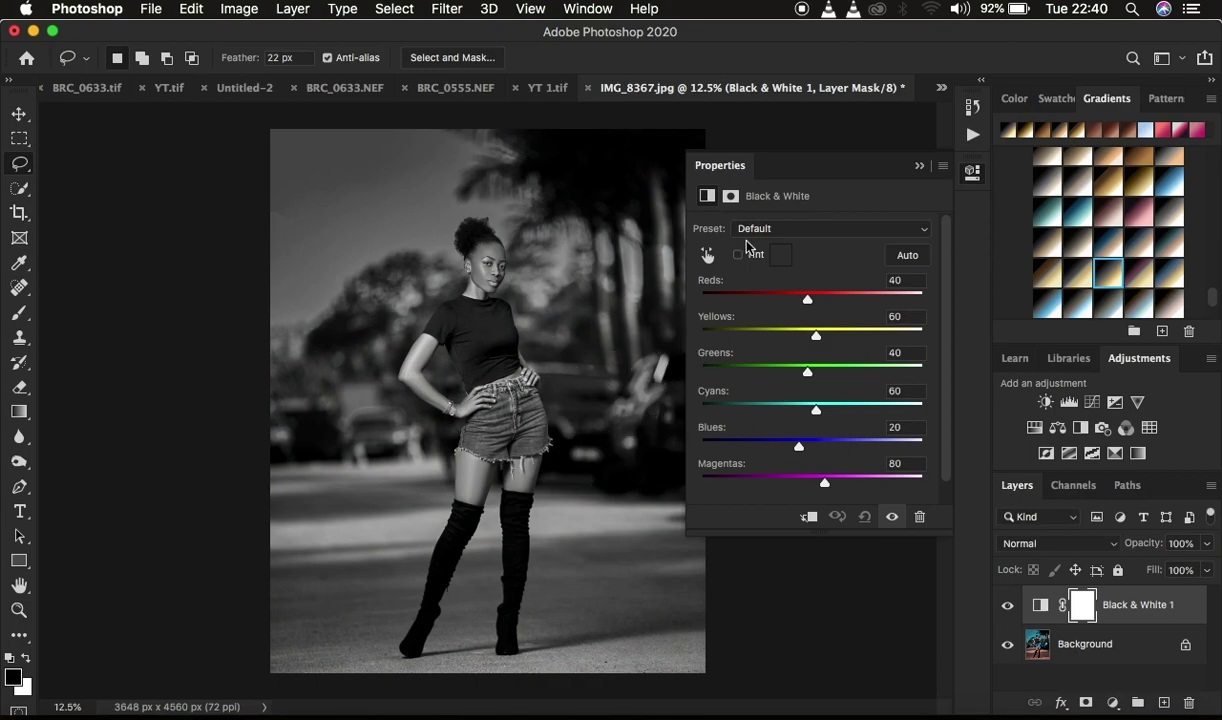
{"action": "left_click", "coordinate": [919, 169]}
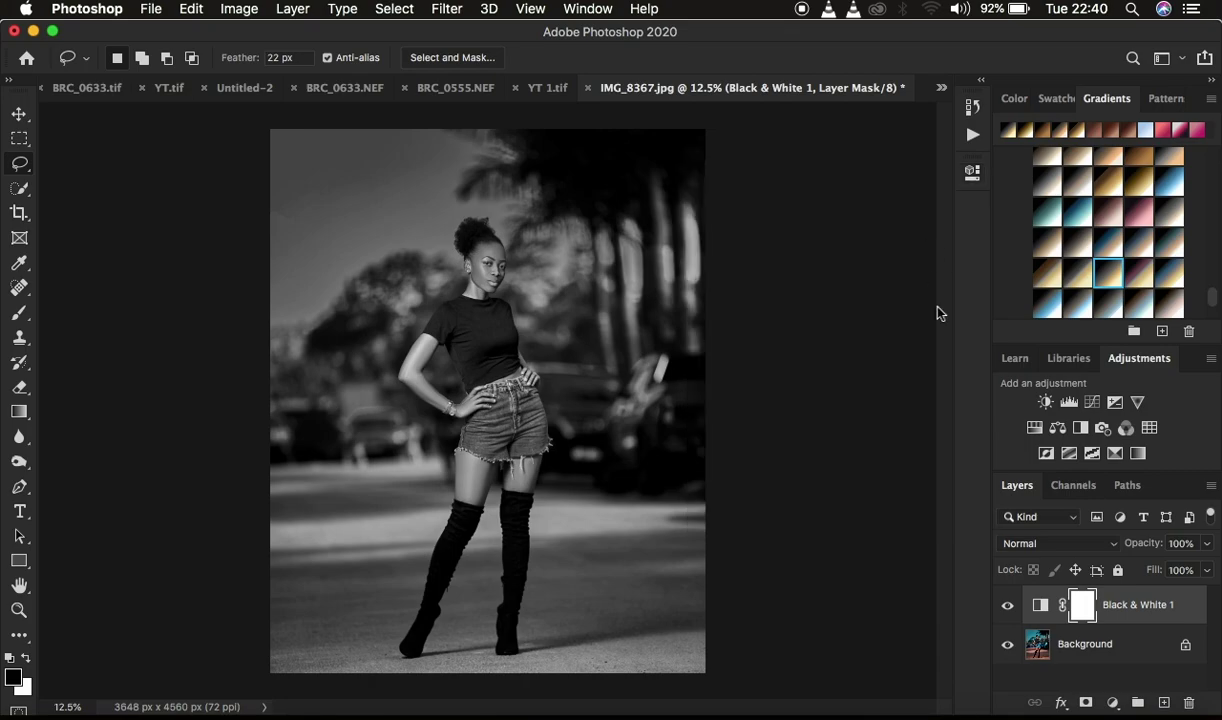
{"action": "key", "text": "BackSpace"}
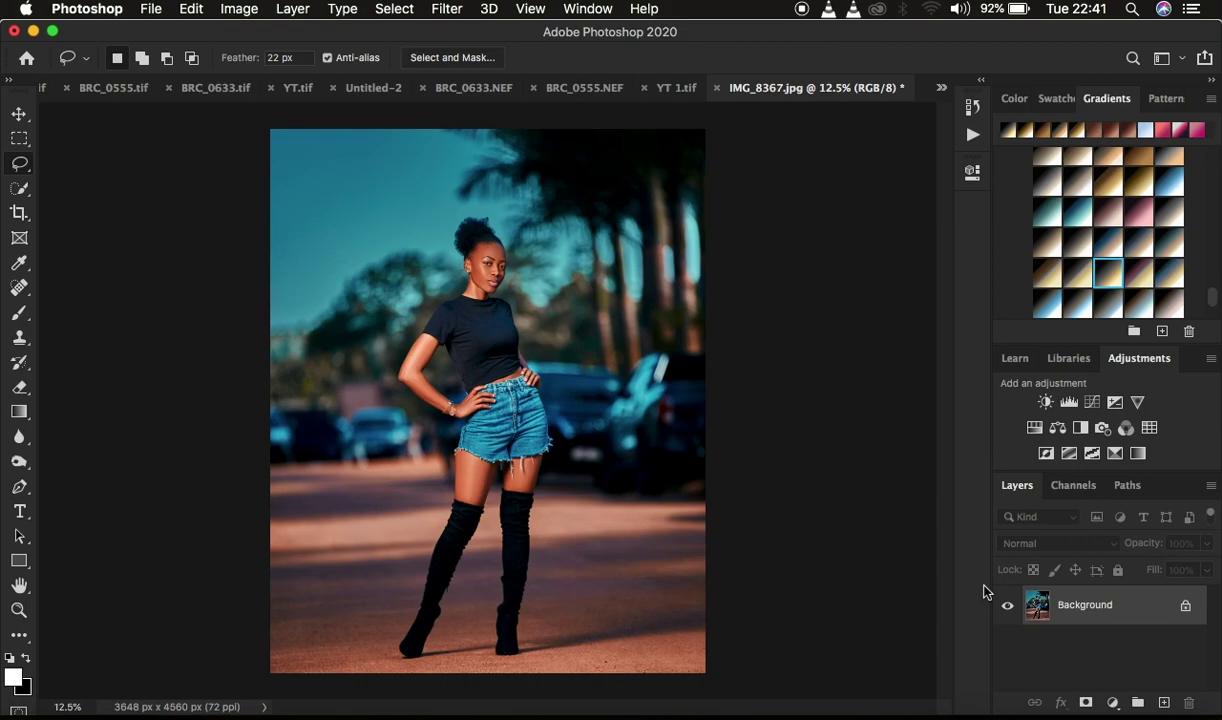
Add a Hue/Saturation layer with Master range, Default preset and Saturation -100
{"action": "left_click", "coordinate": [1113, 703]}
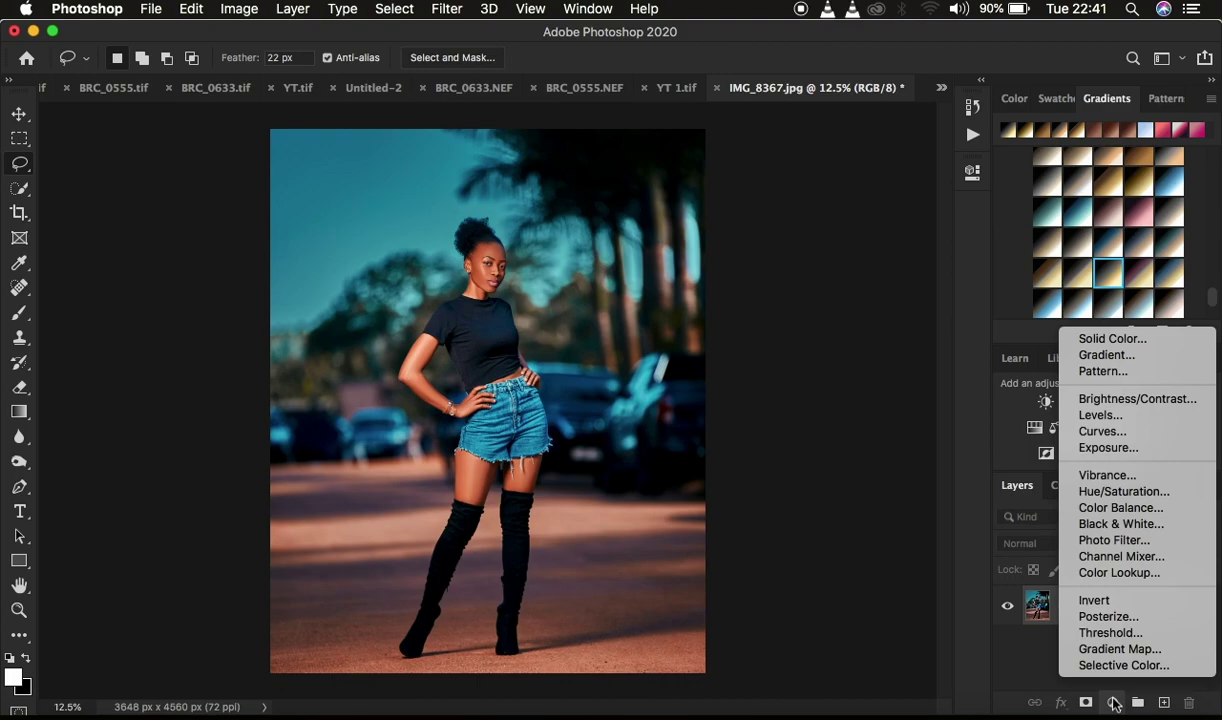
{"action": "left_click", "coordinate": [1112, 494]}
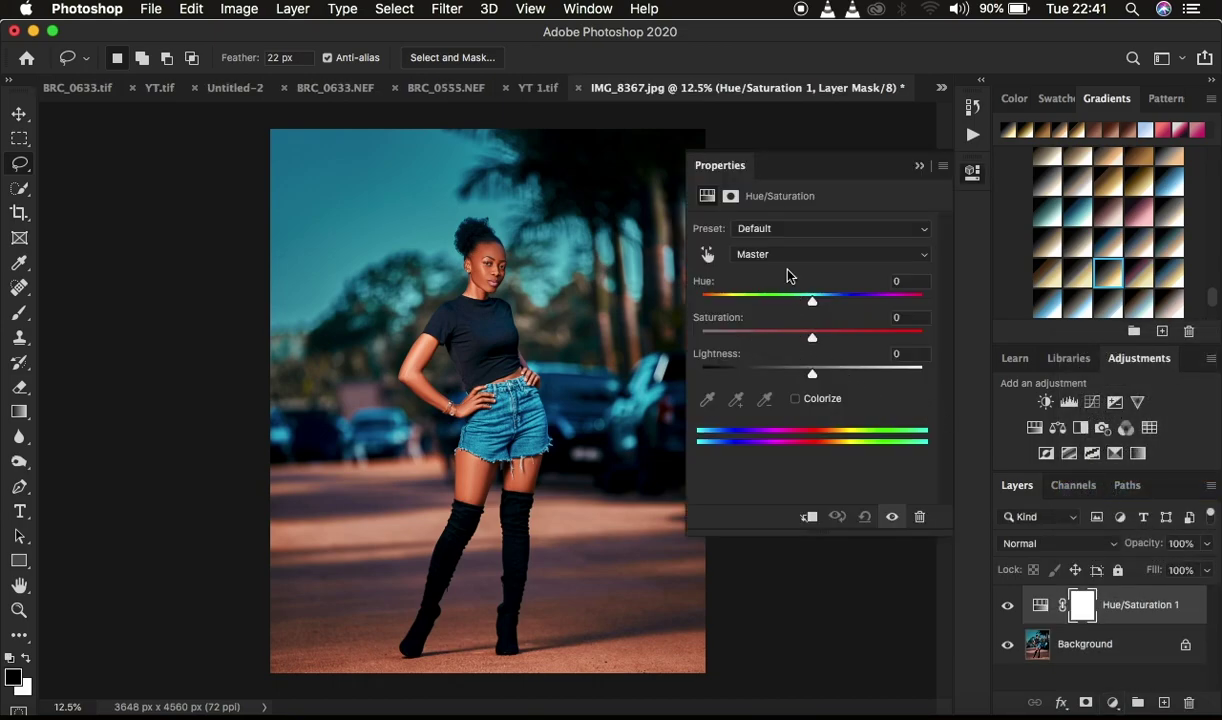
{"action": "left_click", "coordinate": [755, 256]}
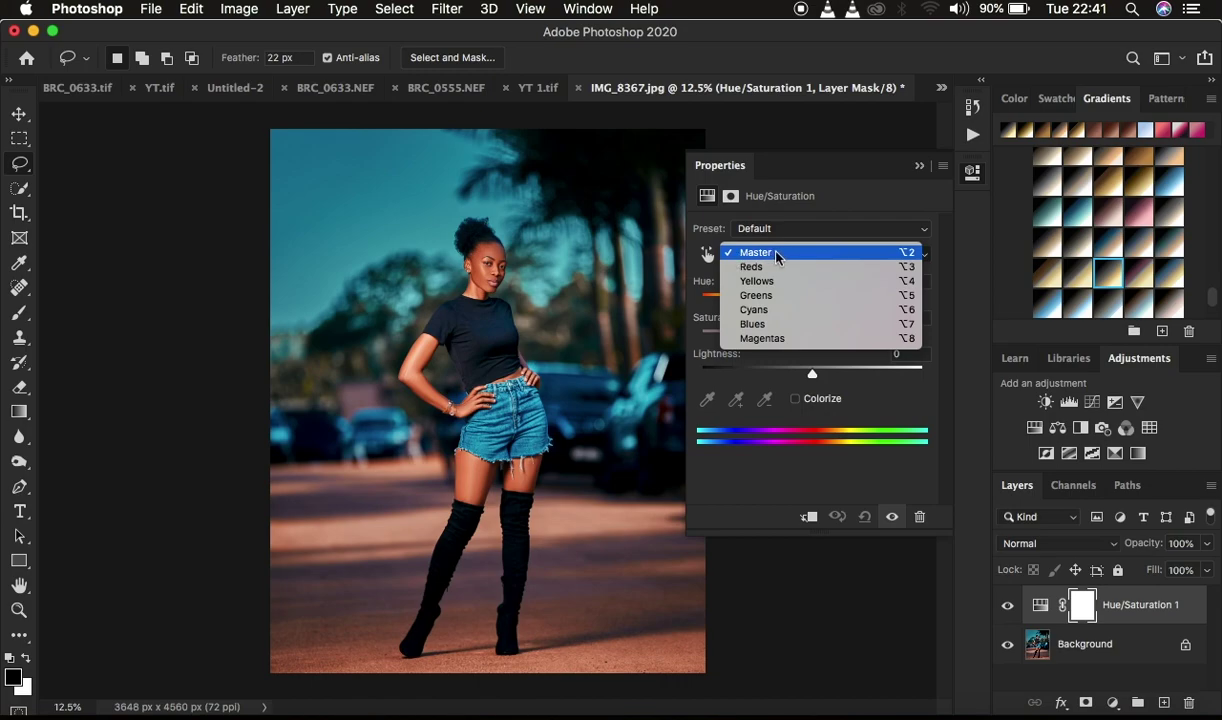
{"action": "left_click", "coordinate": [762, 254]}
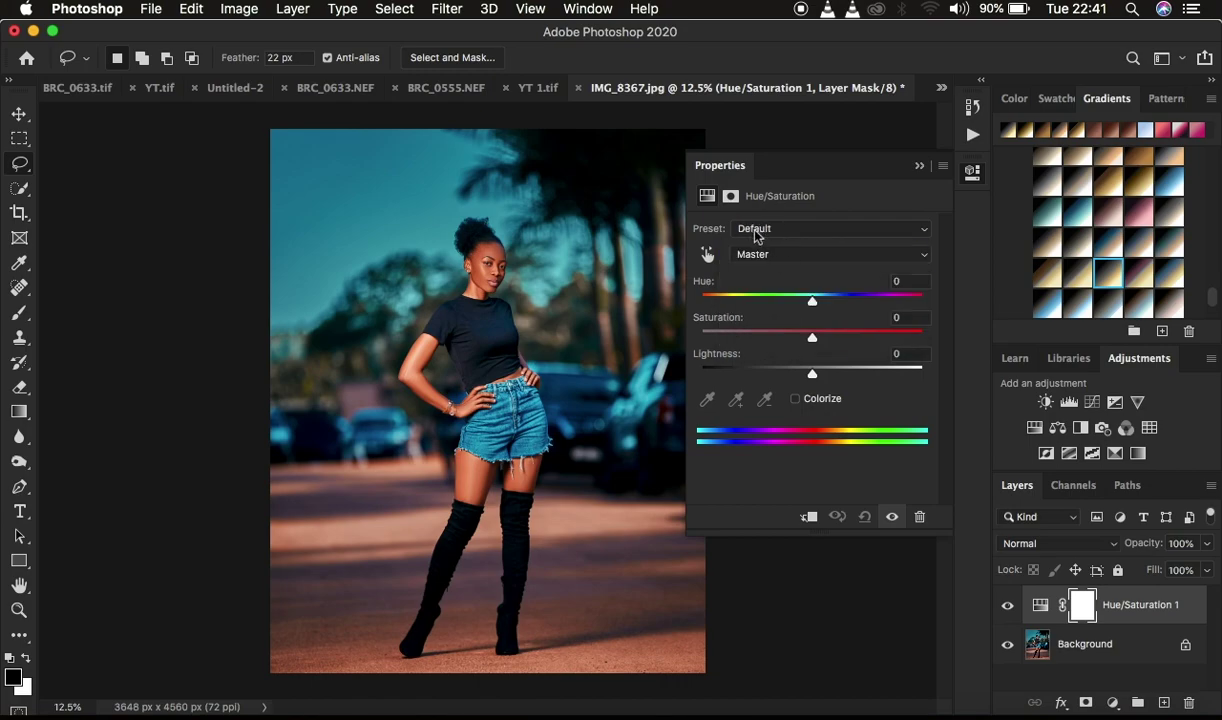
{"action": "left_click", "coordinate": [764, 232]}
{"action": "left_click", "coordinate": [766, 229]}
{"action": "left_click_drag", "start_coordinate": [812, 339], "coordinate": [575, 333]}
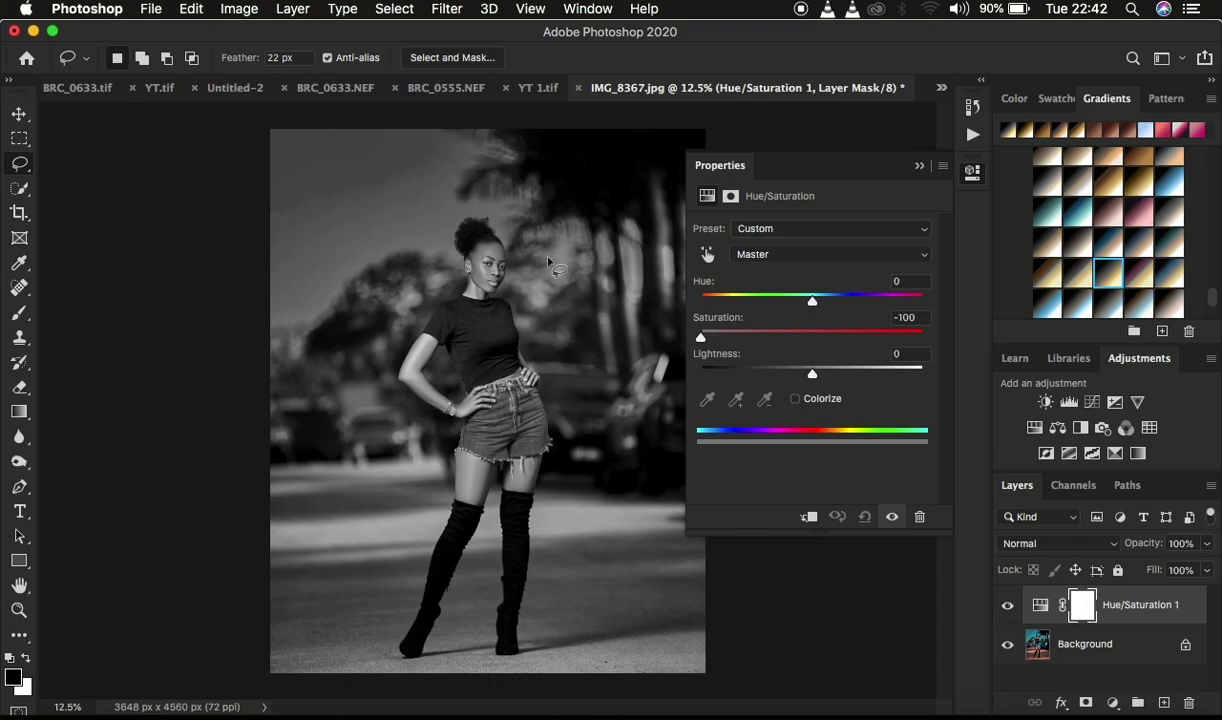
Add a Selective Color layer targeting Blacks with Black set to +2
{"action": "left_click", "coordinate": [920, 170]}
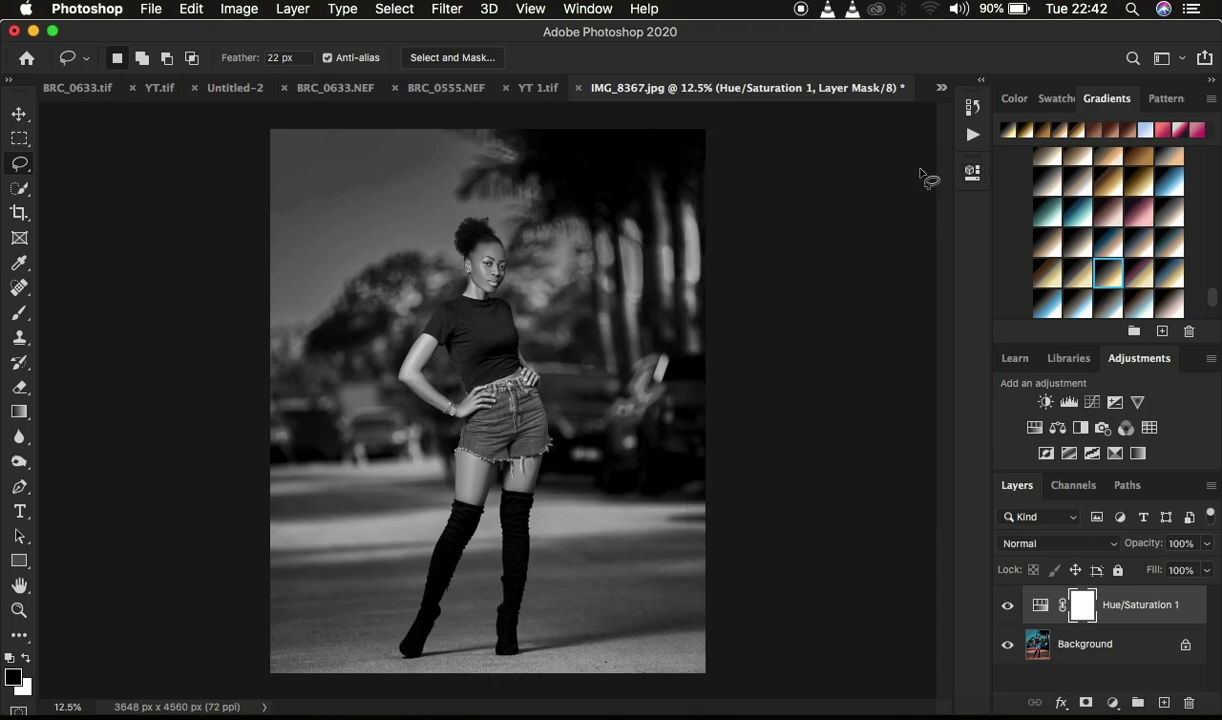
{"action": "left_click", "coordinate": [1110, 702]}
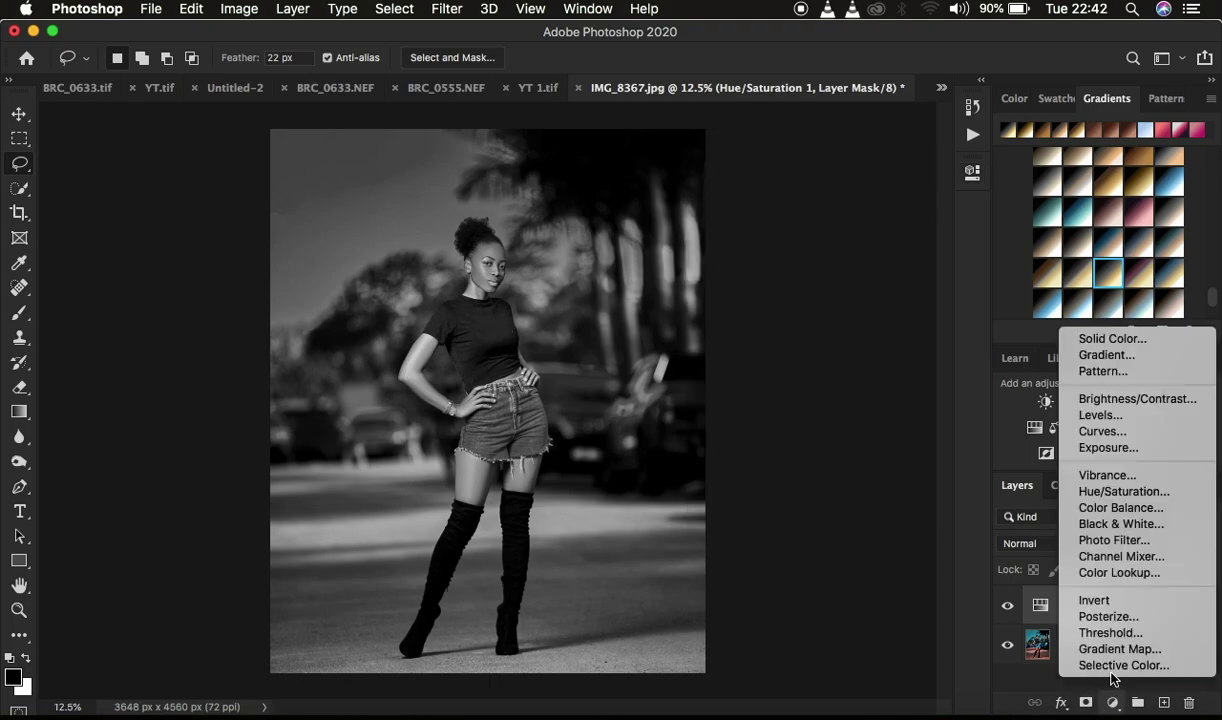
{"action": "left_click", "coordinate": [1163, 663]}
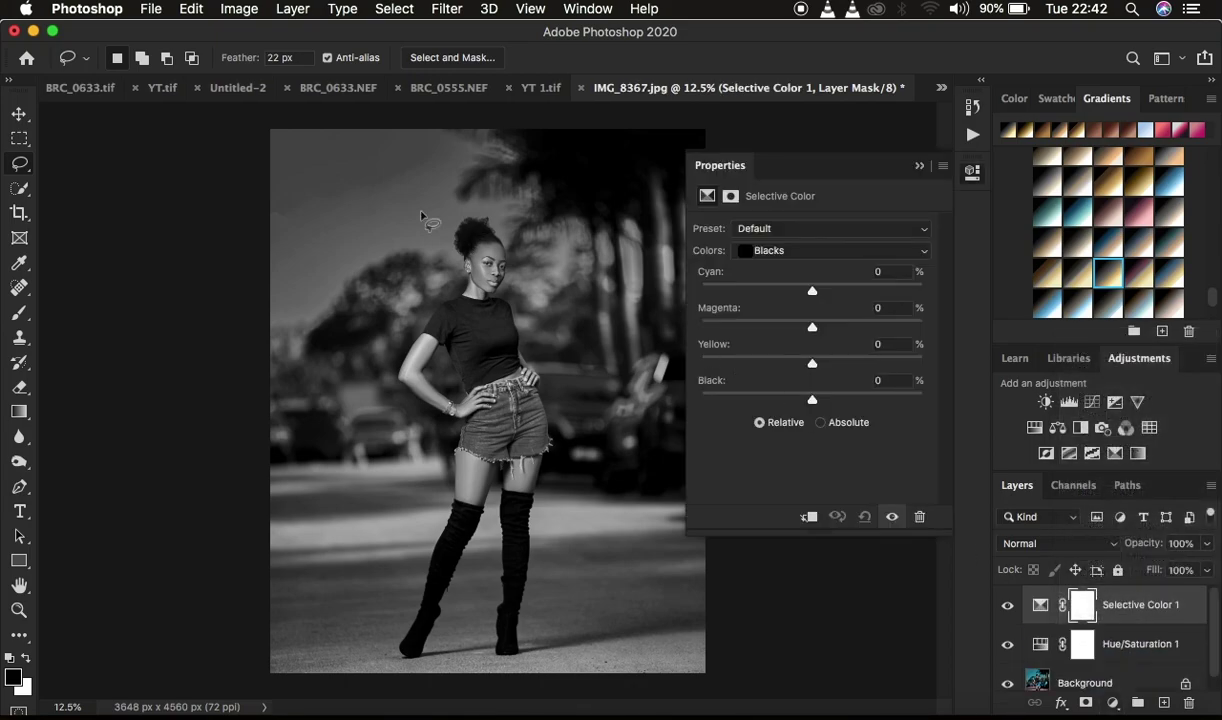
{"action": "left_click", "coordinate": [753, 259]}
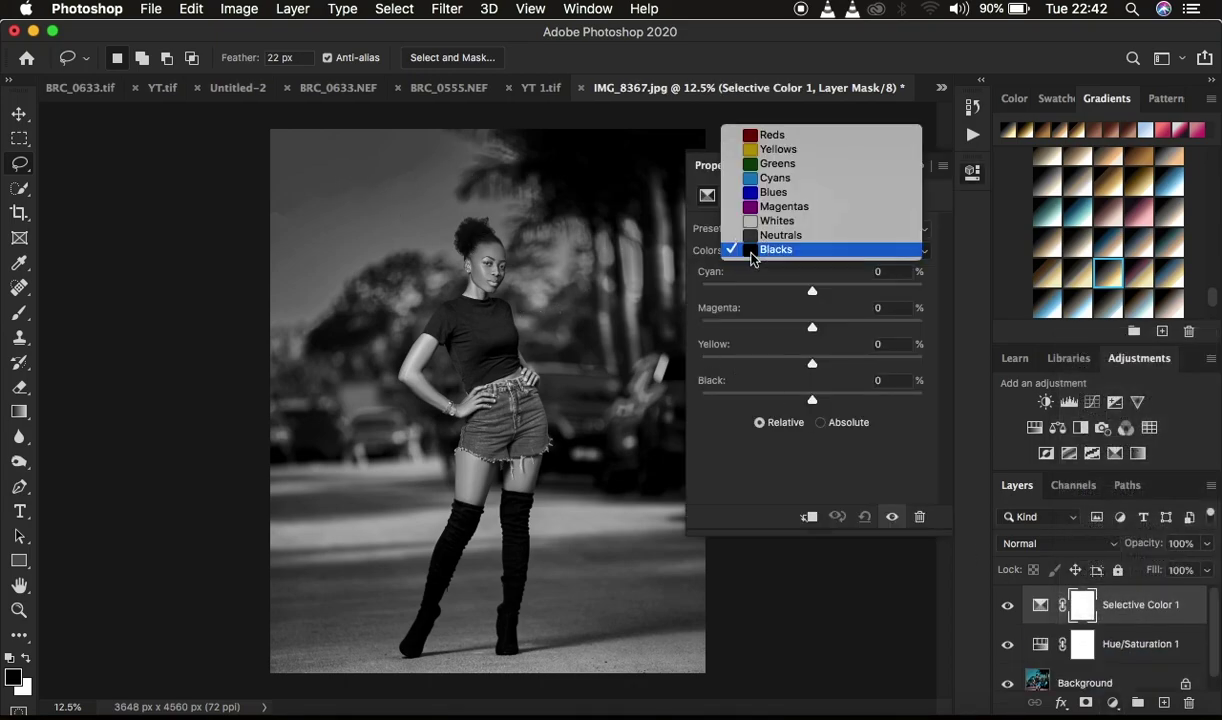
{"action": "left_click", "coordinate": [762, 250]}
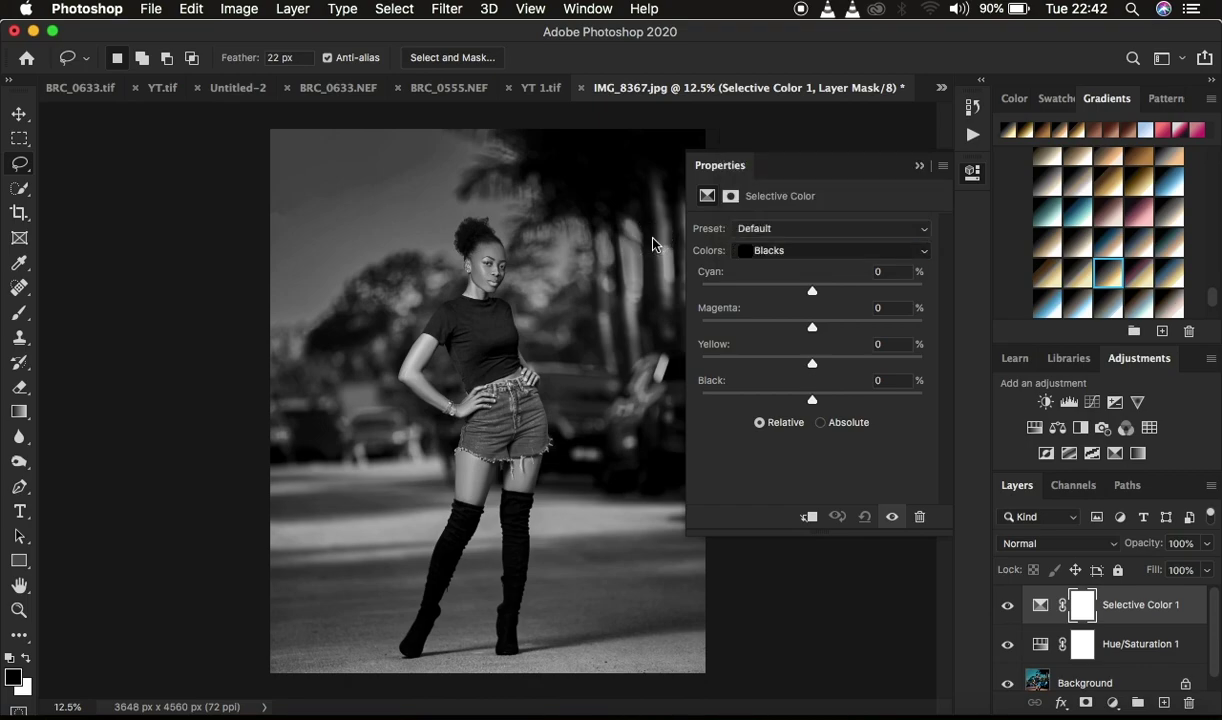
{"action": "left_click", "coordinate": [769, 253]}
{"action": "left_click", "coordinate": [769, 252]}
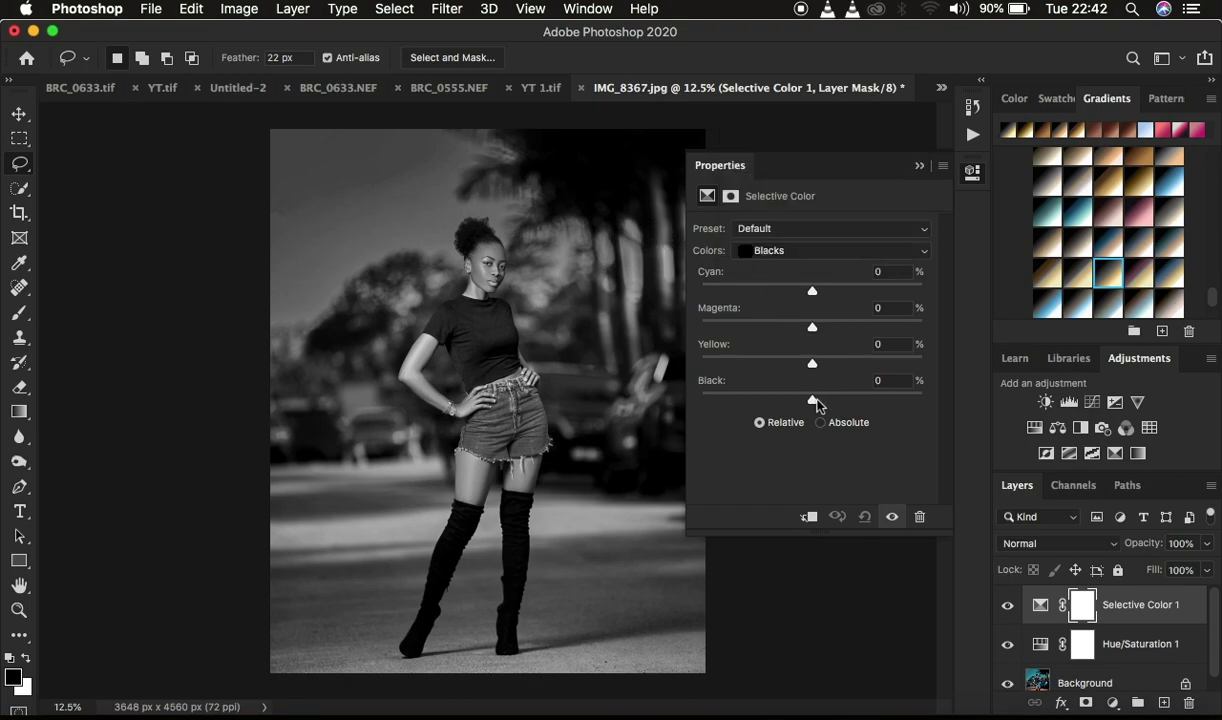
{"action": "left_click_drag", "start_coordinate": [816, 404], "coordinate": [817, 404]}
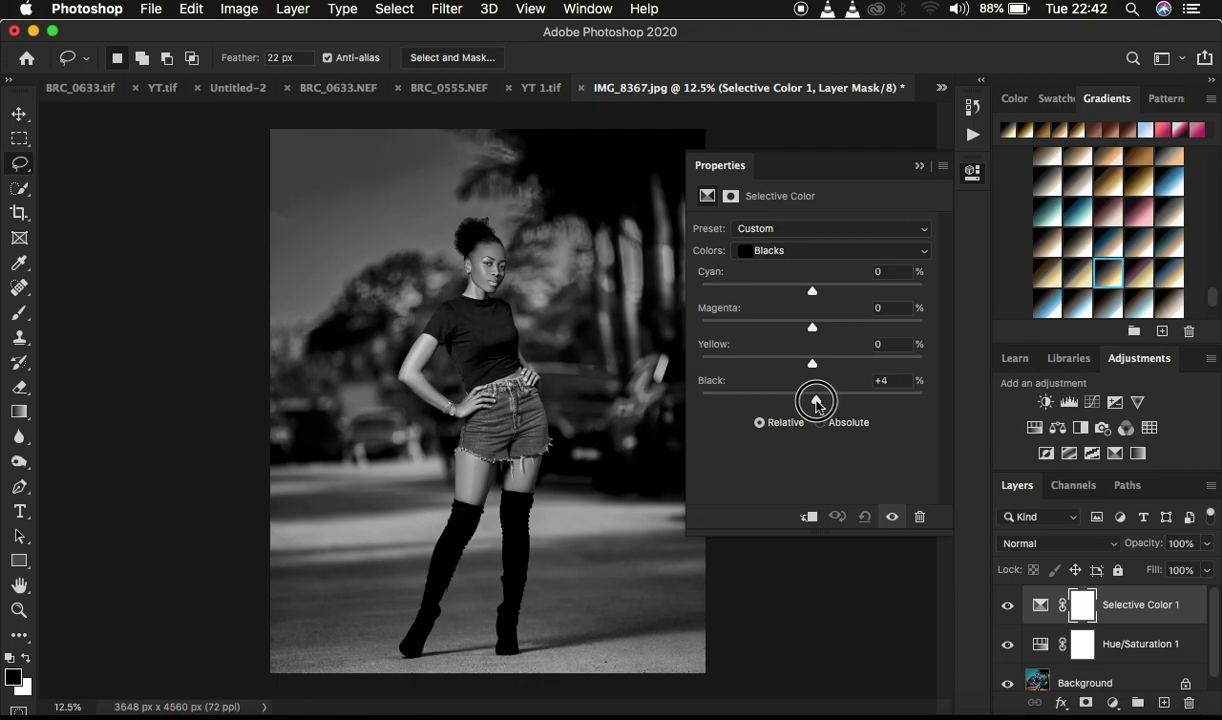
{"action": "left_click_drag", "start_coordinate": [817, 404], "coordinate": [816, 404]}
{"action": "left_click_drag", "start_coordinate": [816, 404], "coordinate": [815, 404]}
{"action": "left_click", "coordinate": [1111, 702]}
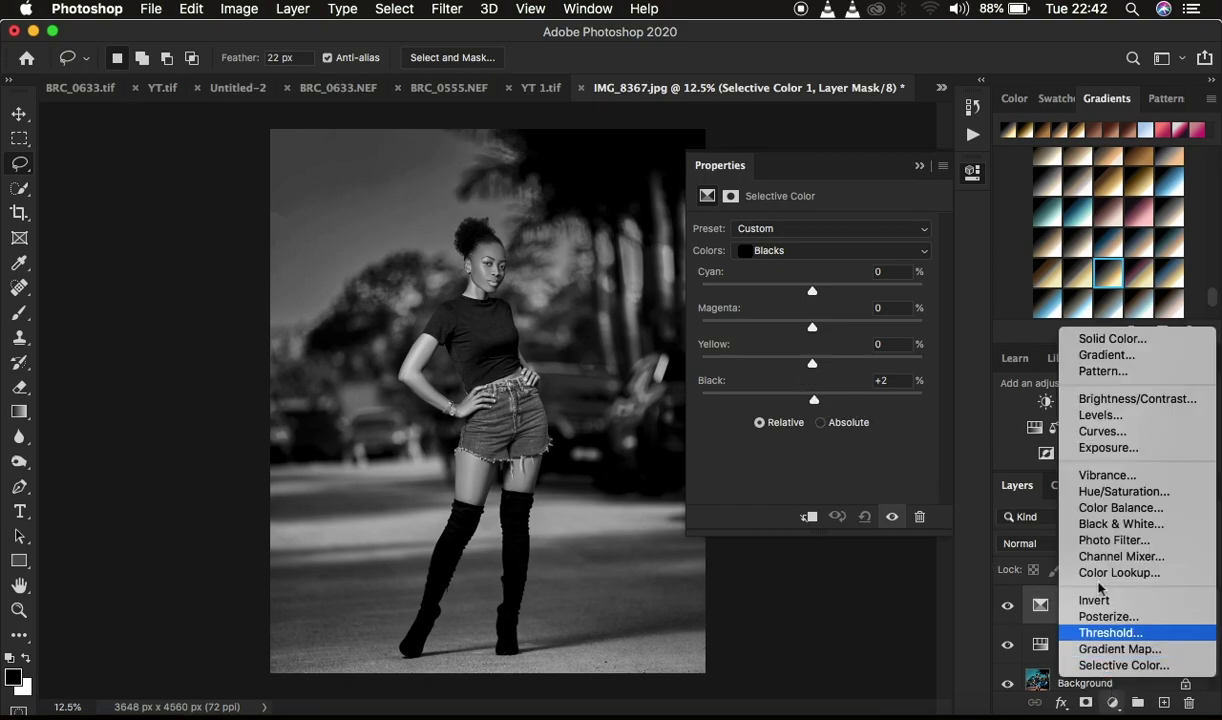
Add a Brightness/Contrast layer with Contrast 3 and Brightness 0
{"action": "left_click", "coordinate": [1104, 400]}
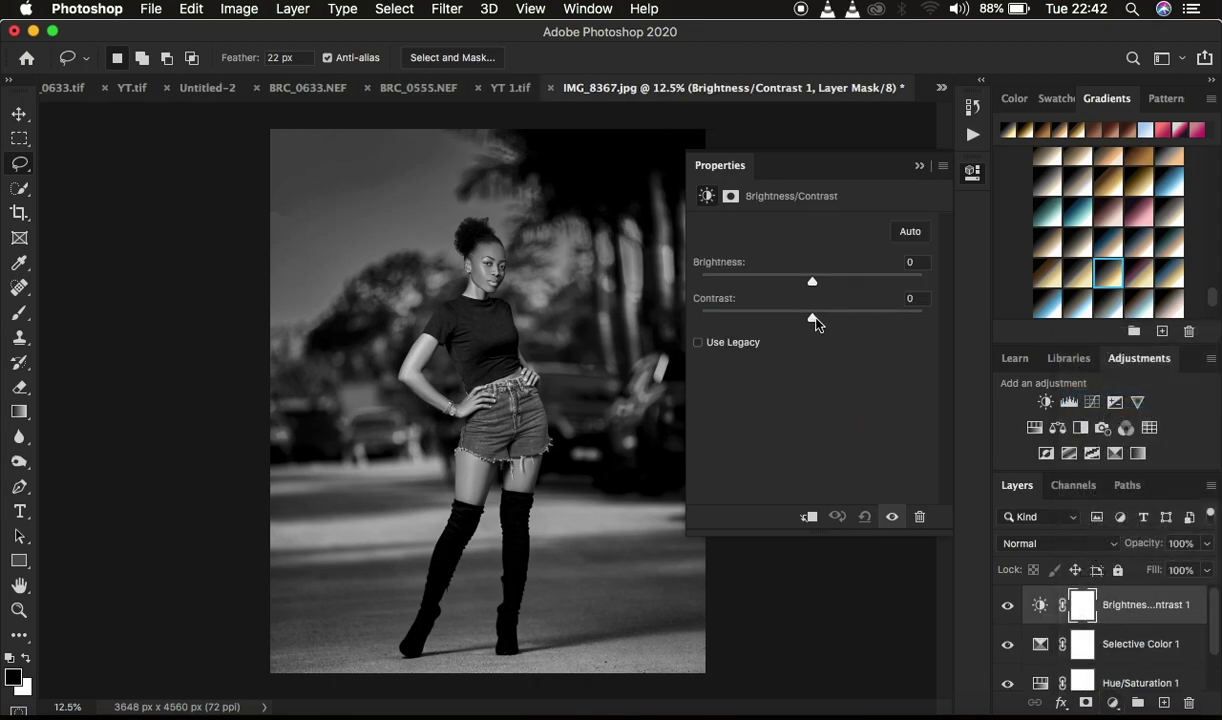
{"action": "left_click", "coordinate": [815, 318]}
Toggle the Background-only view repeatedly to compare colour and black-and-white, ending in black and white
{"action": "left_click", "coordinate": [920, 166]}
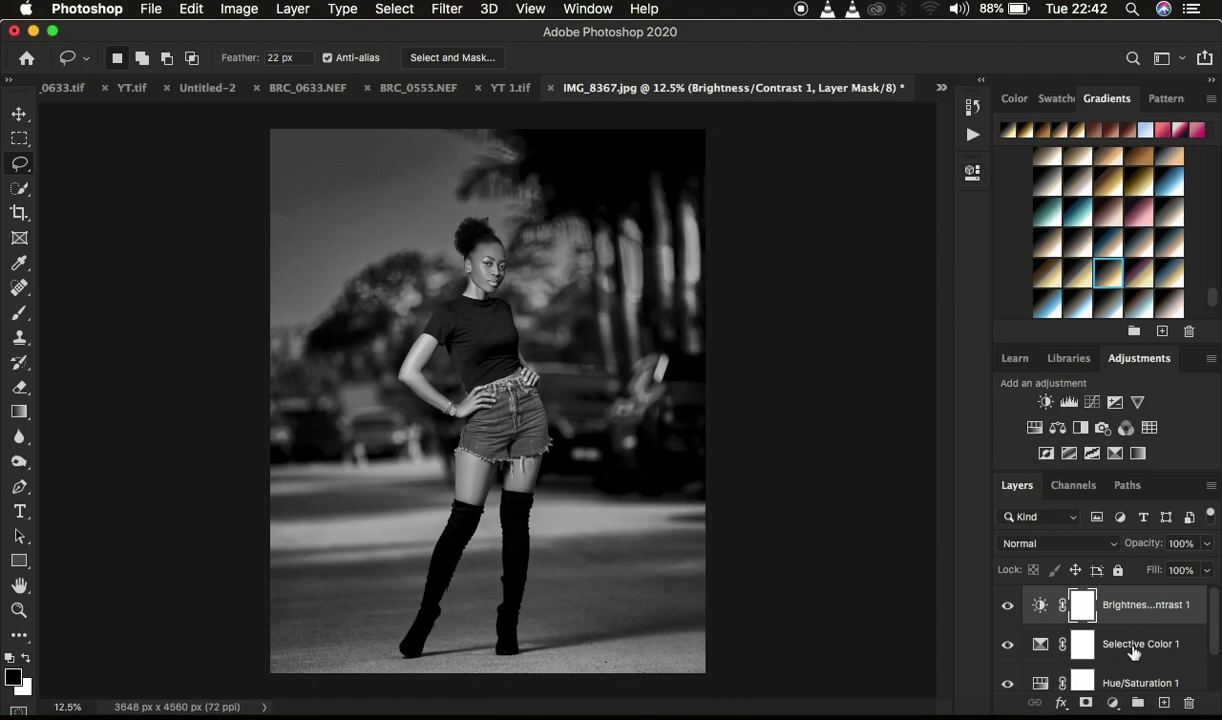
{"action": "scroll", "coordinate": [1130, 650], "scroll_direction": "down", "scroll_amount": 1}
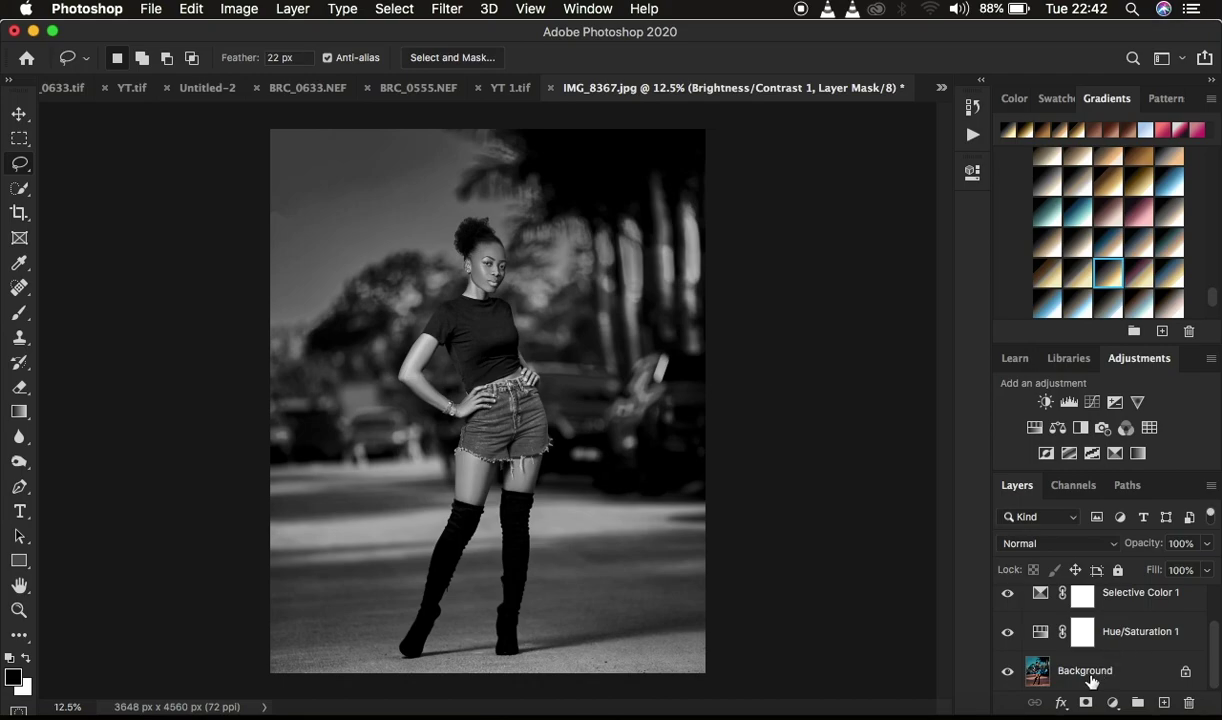
{"action": "left_click", "coordinate": [1007, 671], "text": "alt"}
{"action": "left_click", "coordinate": [1007, 671], "text": "alt"}
{"action": "left_click", "coordinate": [1007, 671], "text": "alt"}
{"action": "left_click", "coordinate": [1009, 675], "text": "alt"}
{"action": "left_click", "coordinate": [1009, 675], "text": "alt"}
{"action": "left_click", "coordinate": [1009, 675], "text": "alt"}
{"action": "left_click", "coordinate": [1009, 675], "text": "alt"}
{"action": "left_click", "coordinate": [1009, 675], "text": "alt"}
{"action": "left_click", "coordinate": [1009, 675], "text": "alt"}
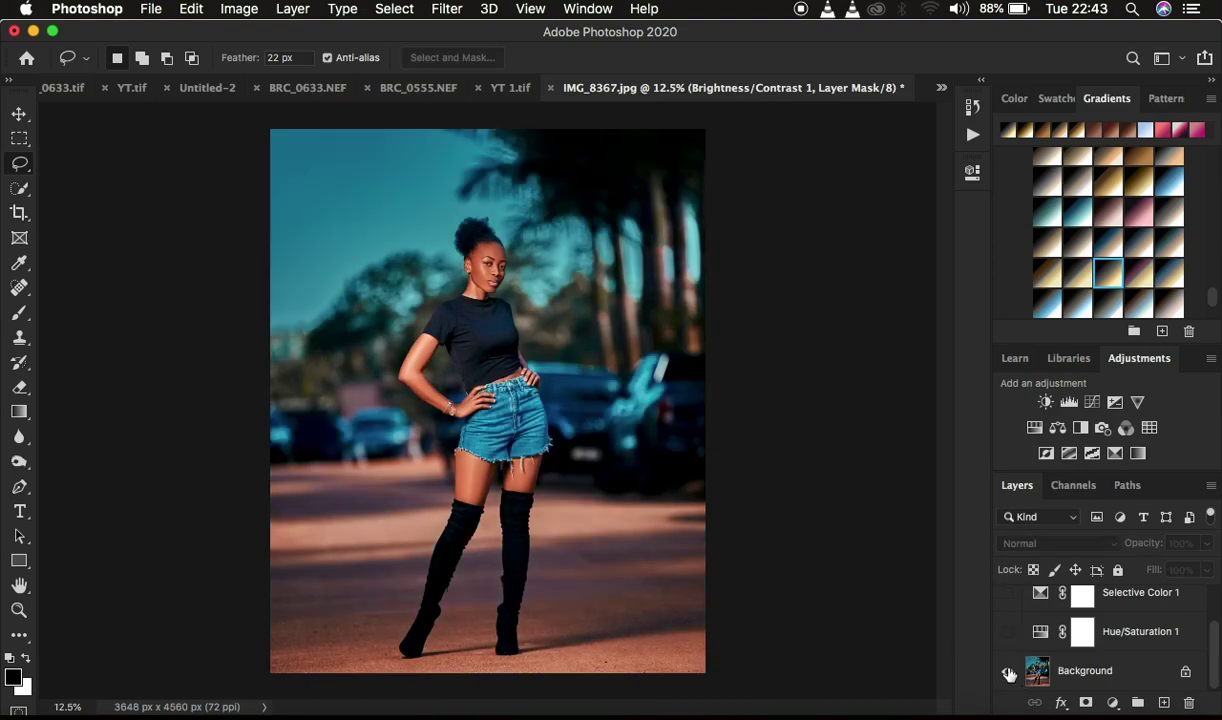
{"action": "left_click", "coordinate": [1009, 675], "text": "alt"}
{"action": "left_click", "coordinate": [1009, 675], "text": "alt"}
{"action": "left_click", "coordinate": [1009, 675], "text": "alt"}
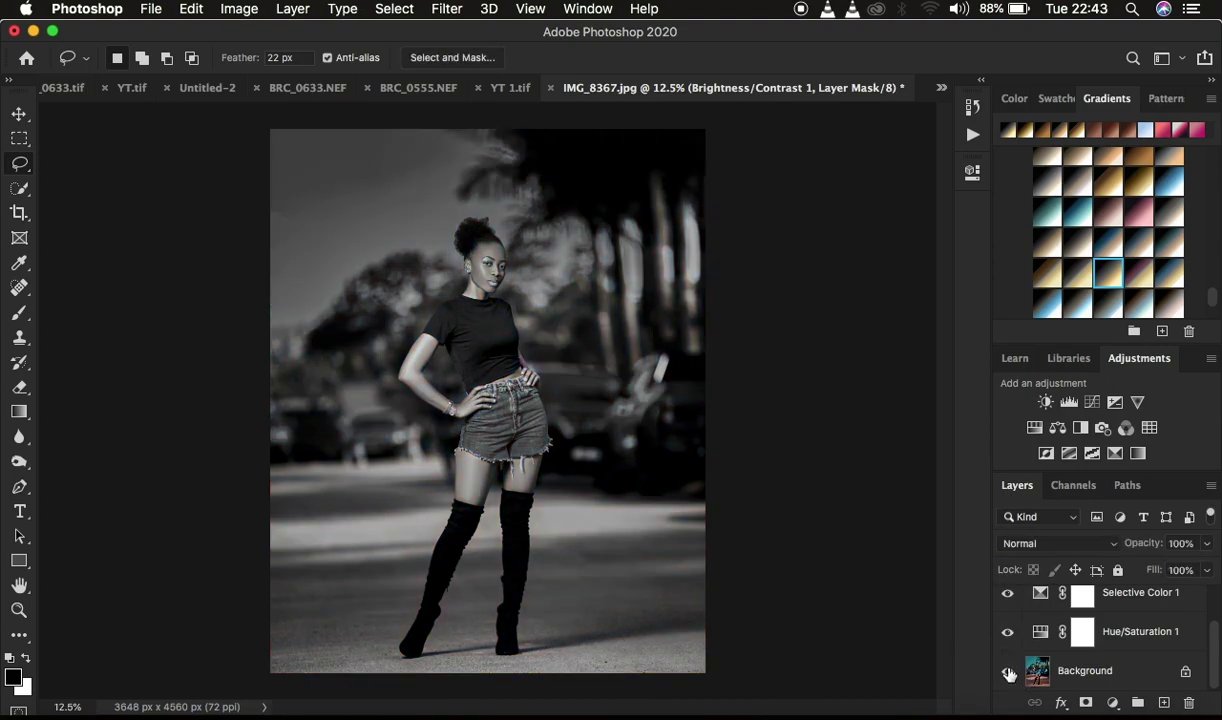
{"action": "left_click", "coordinate": [1009, 675], "text": "alt"}
{"action": "left_click", "coordinate": [1009, 675], "text": "alt"}
{"action": "left_click", "coordinate": [1009, 675], "text": "alt"}
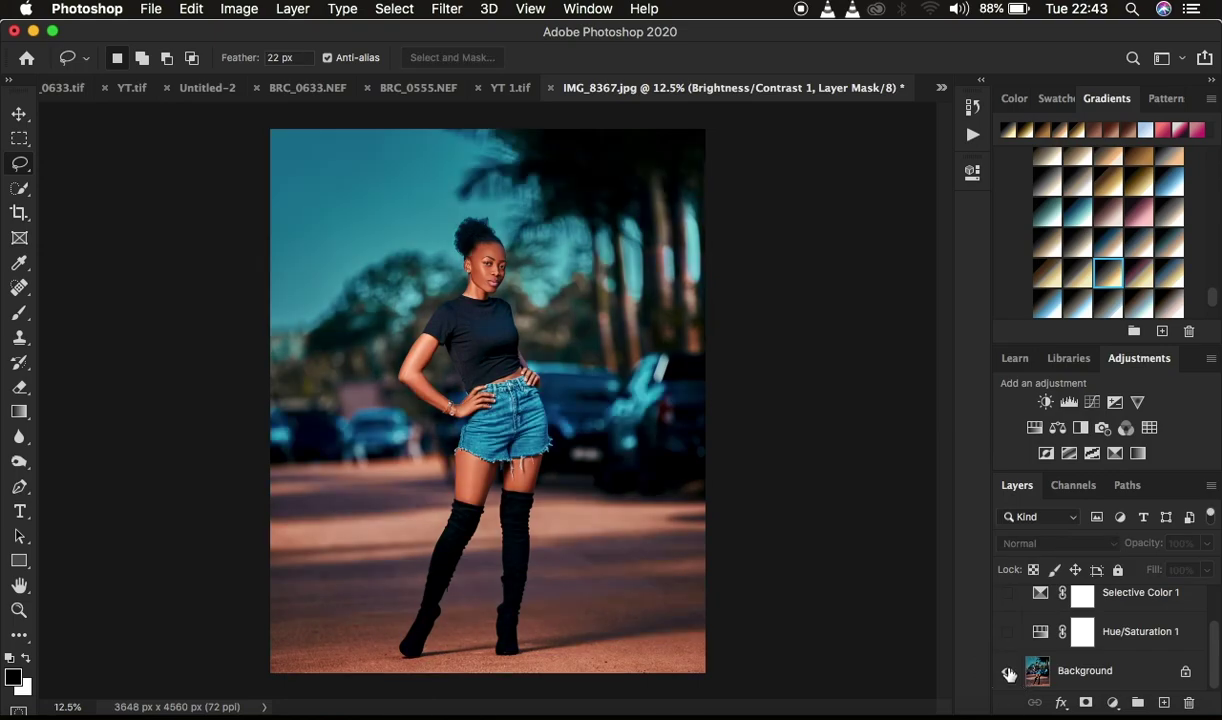
{"action": "left_click", "coordinate": [1009, 675], "text": "alt"}
{"action": "left_click", "coordinate": [1009, 675], "text": "alt"}
{"action": "left_click", "coordinate": [1009, 675], "text": "alt"}
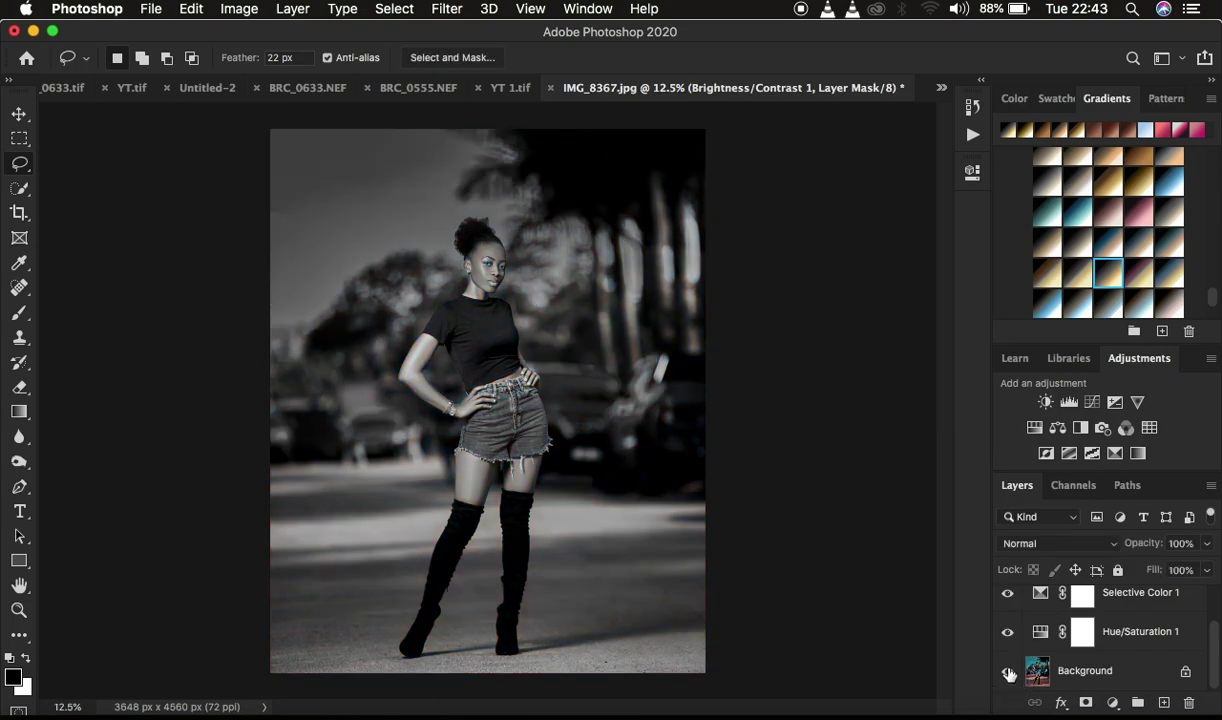